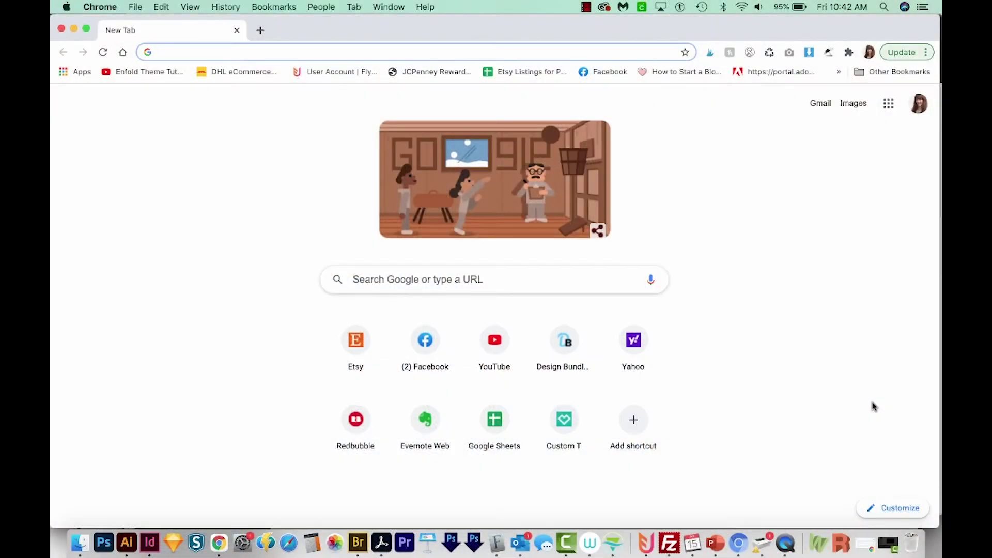
Go to canva.com by entering 'canv' in the Chrome address bar
type("canva.com")
key("Return")
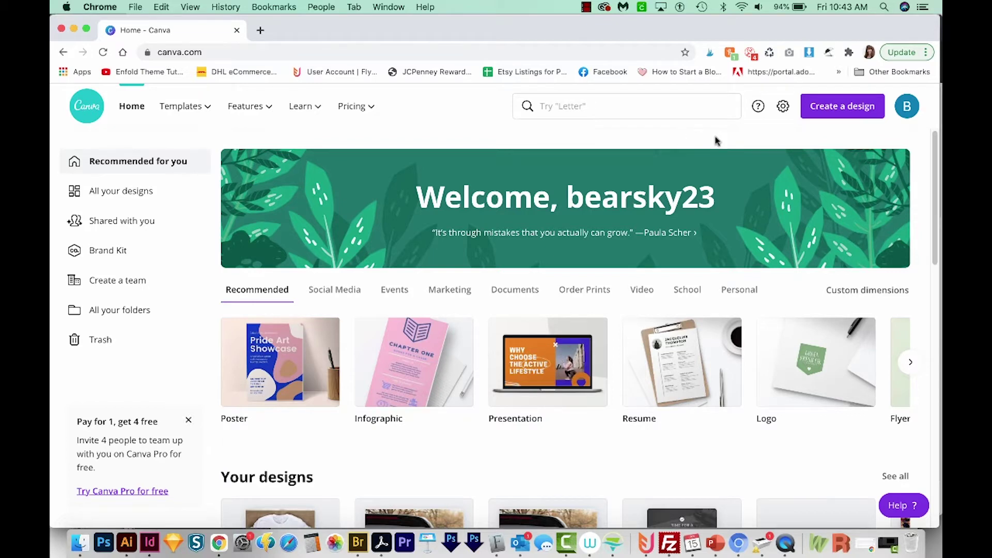
Create a custom-size design of 1080 px width and 1080 px height
left_click(842, 109)
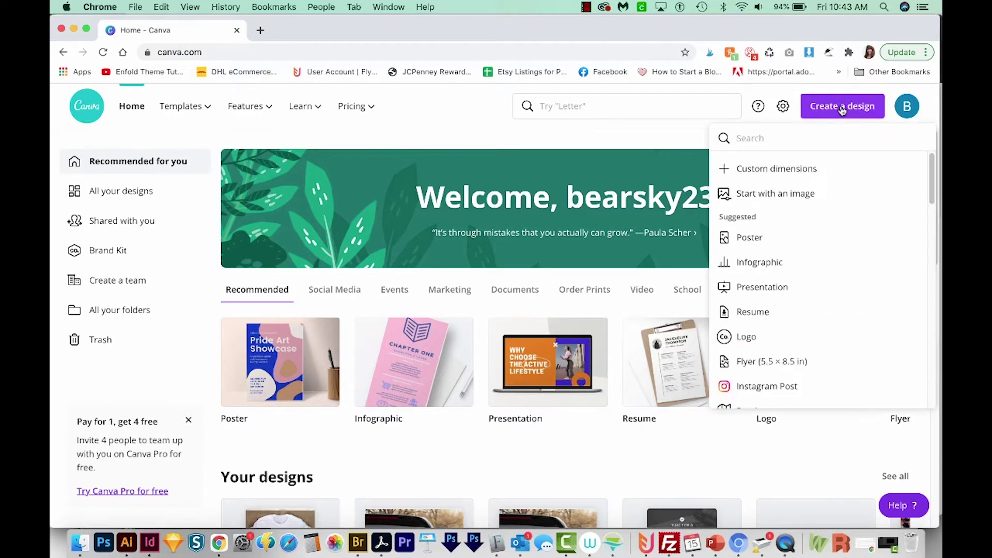
left_click(766, 176)
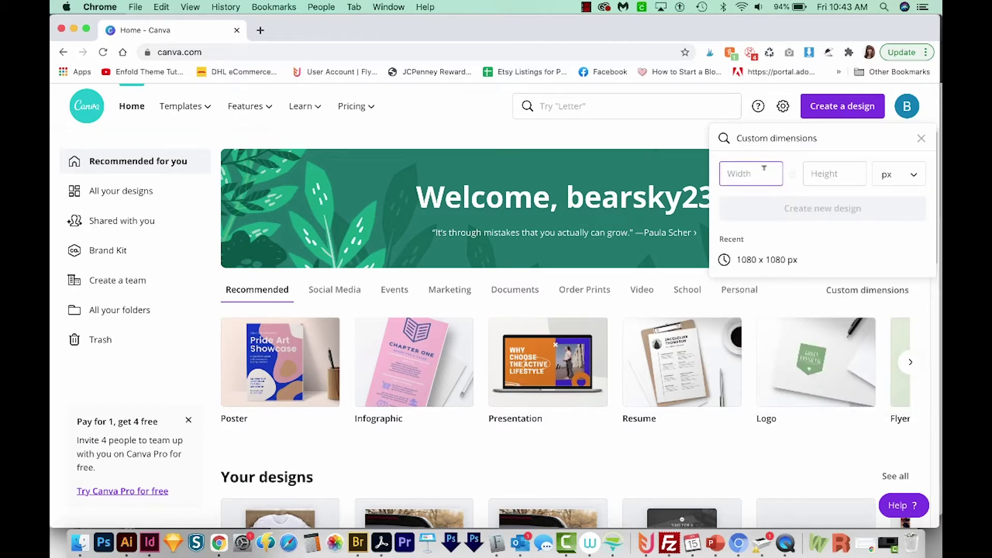
type("1080")
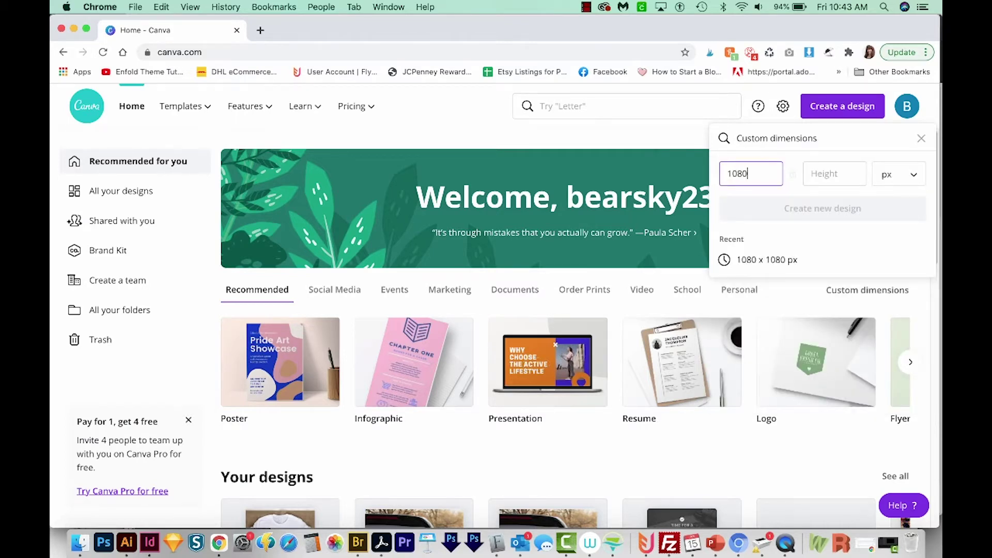
key("Tab")
type("1080")
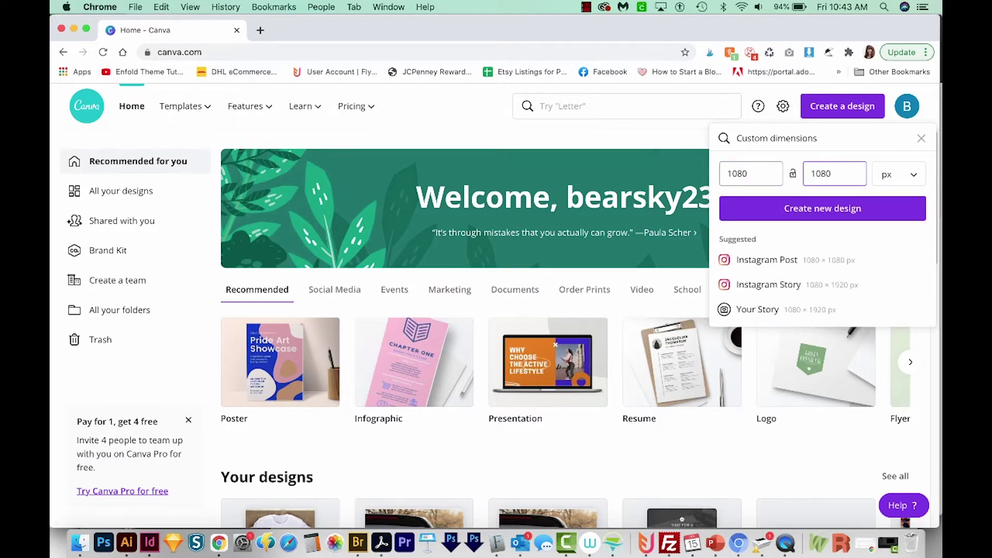
left_click(850, 213)
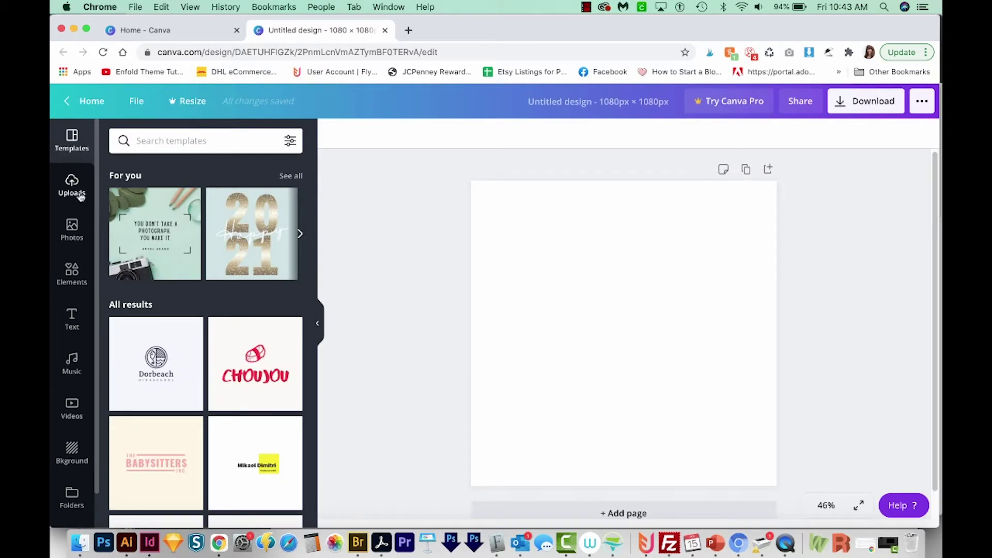
Upload WhBC3001Burlapcottonjeansboots6409.jpg from the device into Canva Uploads
left_click(72, 186)
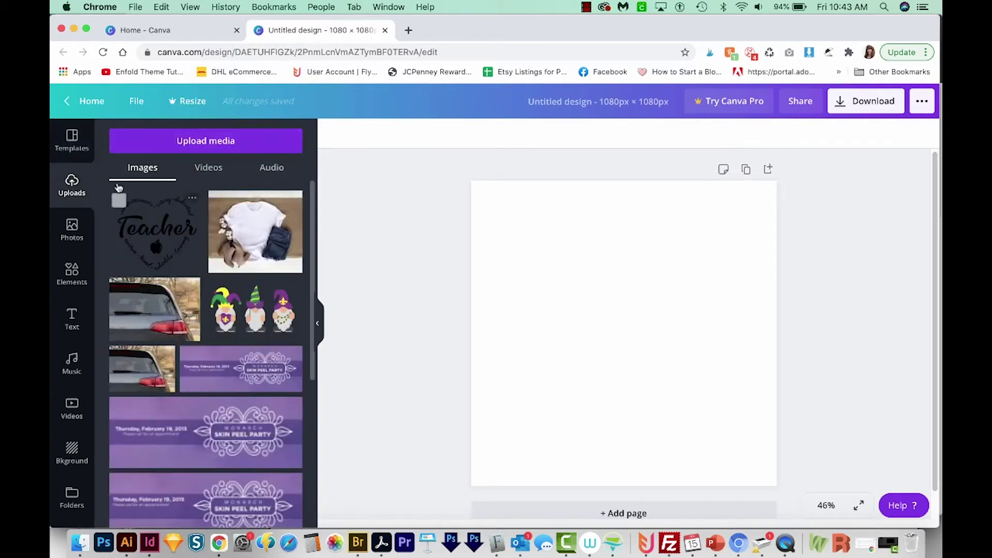
left_click(183, 144)
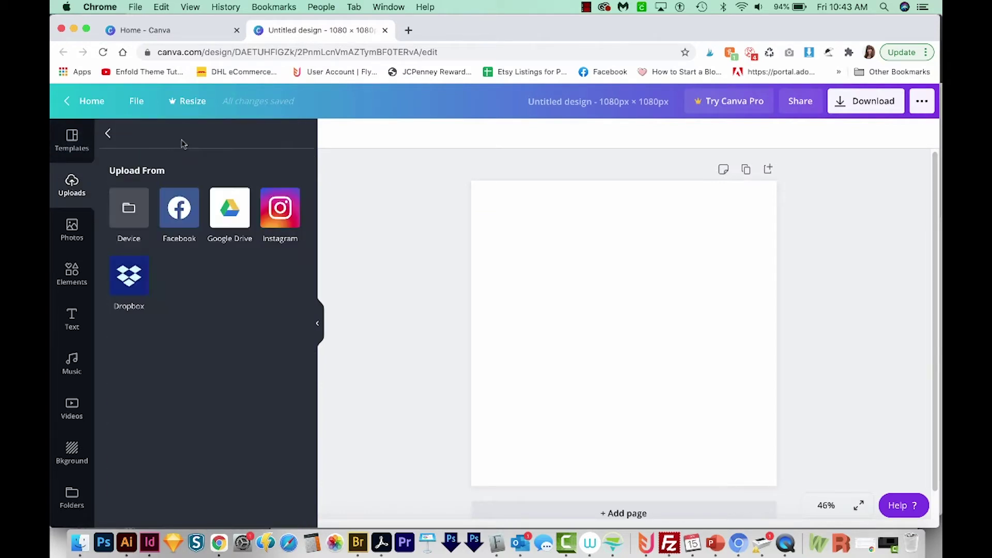
left_click(128, 214)
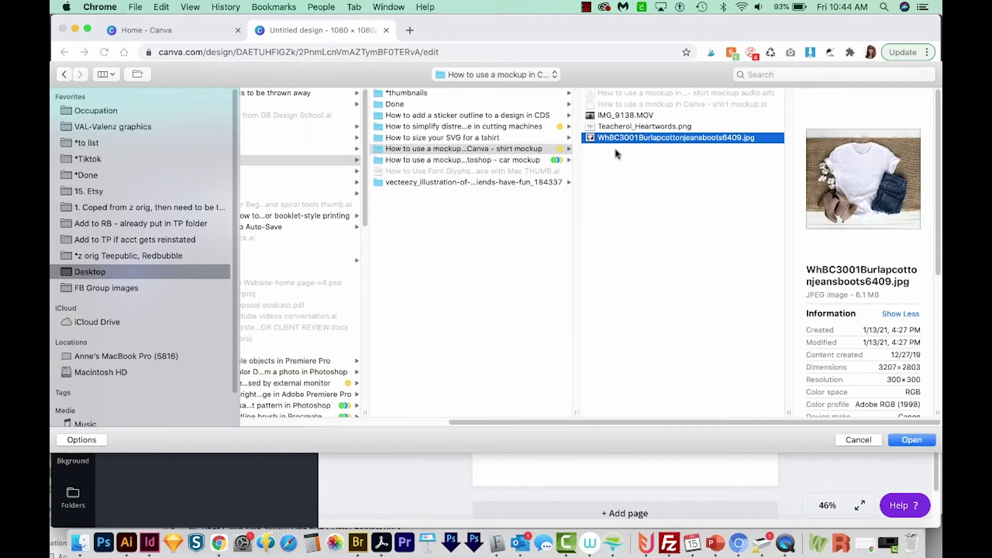
left_click(912, 439)
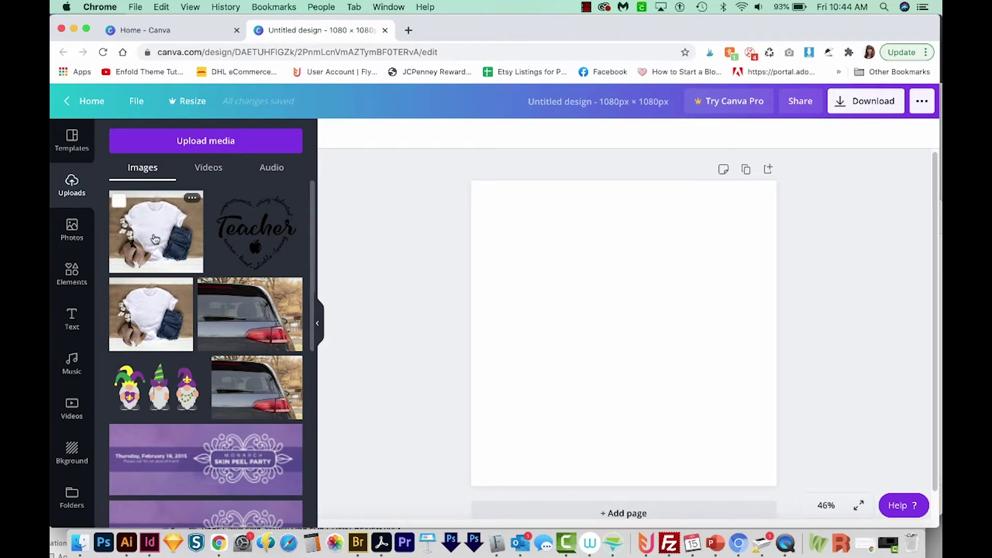
Drag the T-shirt photo onto the page, align it top-left and enlarge it to cover the canvas
left_click_drag(155, 235, 543, 288)
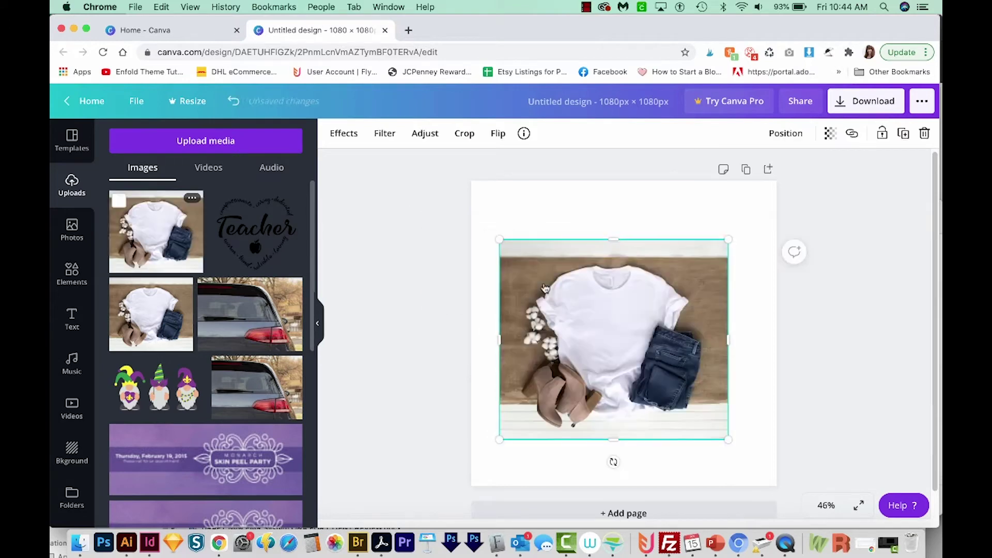
left_click_drag(577, 300, 543, 240)
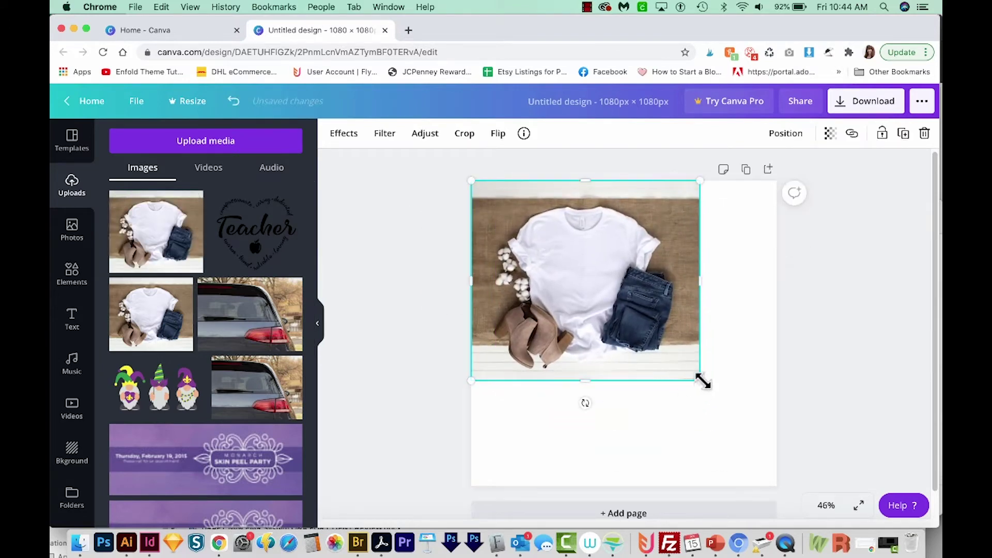
left_click_drag(702, 380, 832, 517)
left_click_drag(722, 340, 699, 327)
left_click(843, 358)
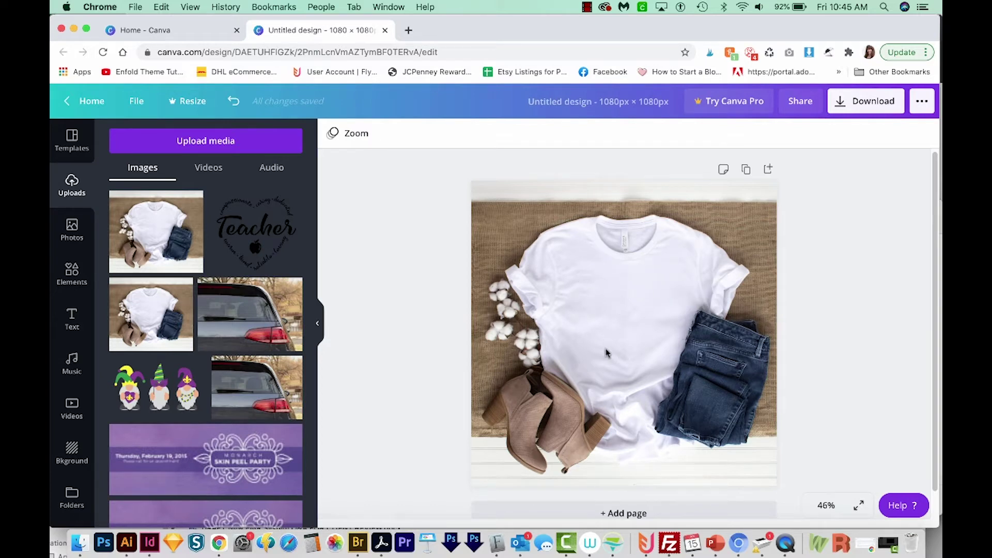
Pick Teacherol_Heartwords.png from the device, preview it, and upload it
left_click(186, 147)
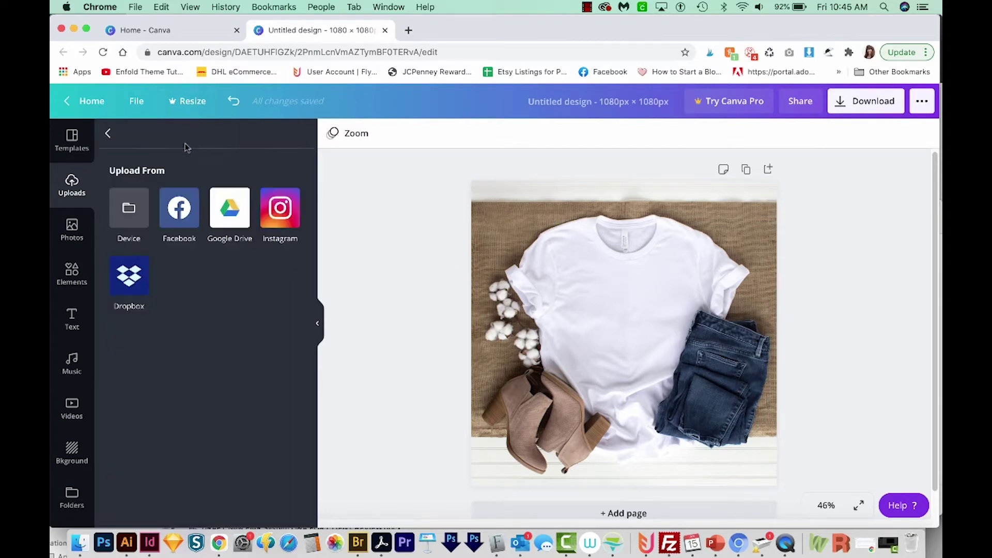
left_click(126, 212)
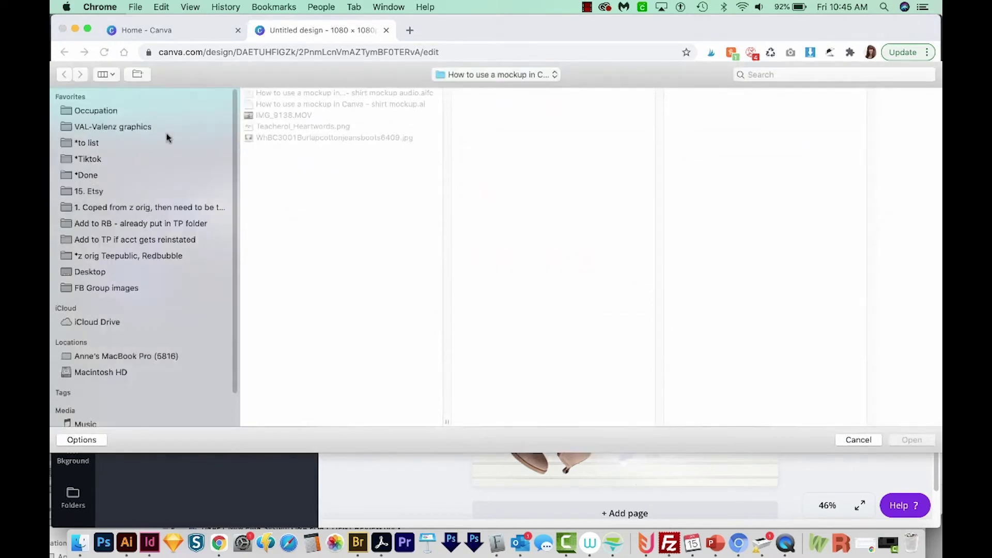
left_click(305, 126)
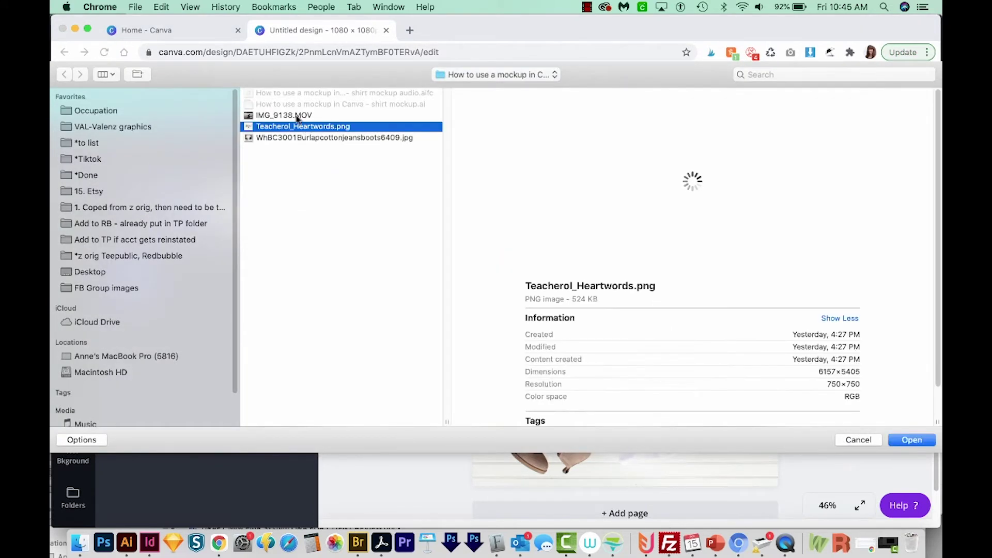
key("space")
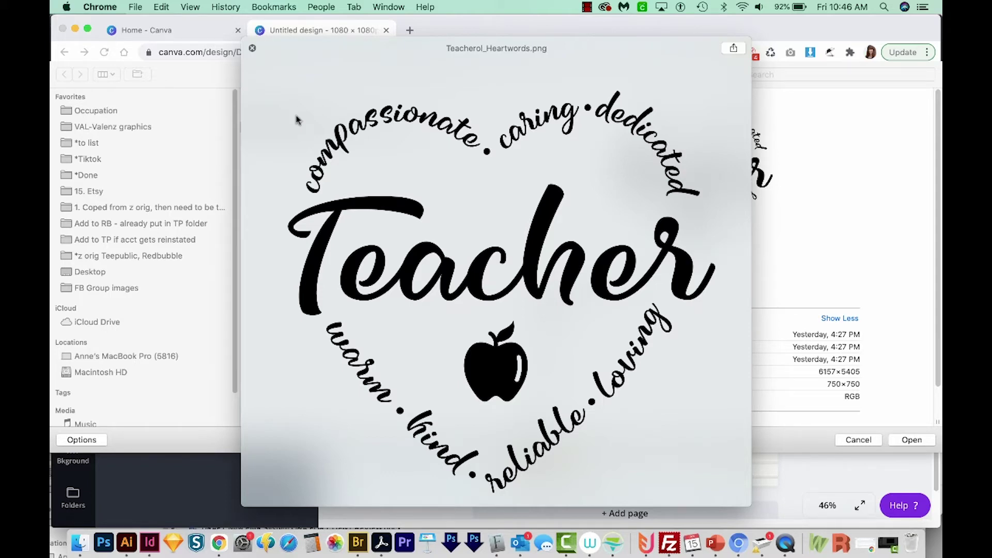
key("space")
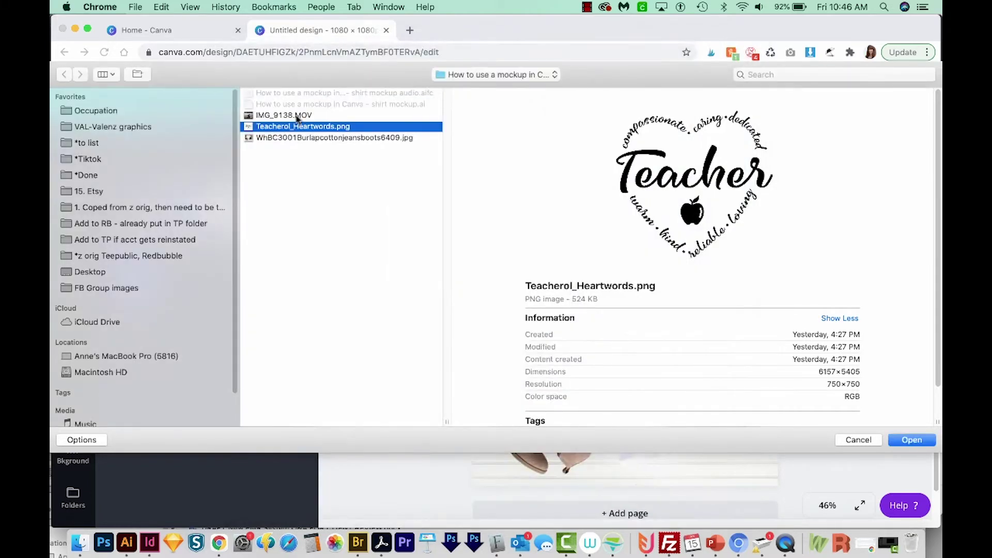
left_click(910, 440)
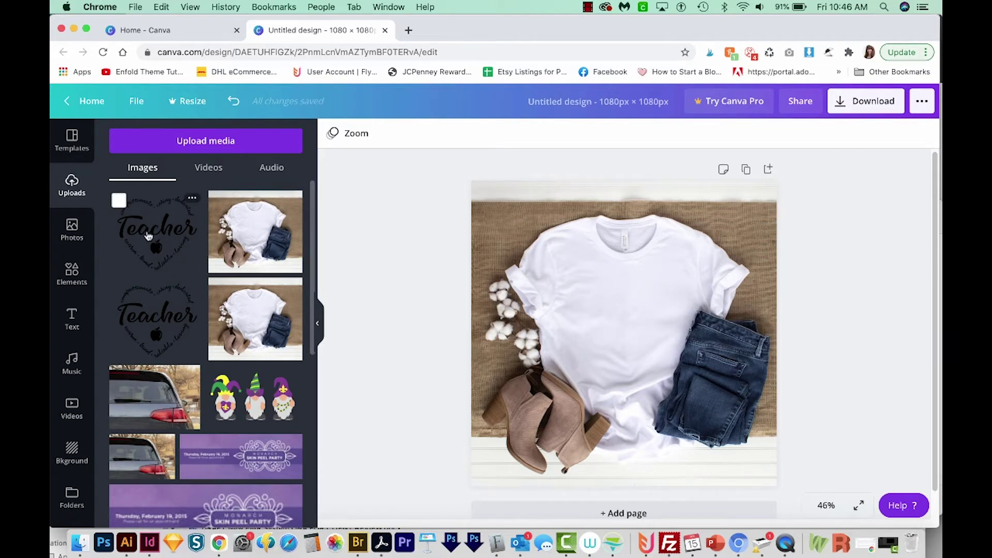
Drop the Teacher design on the shirt, resize it, centre it on the chest and tilt slightly
left_click_drag(159, 236, 551, 265)
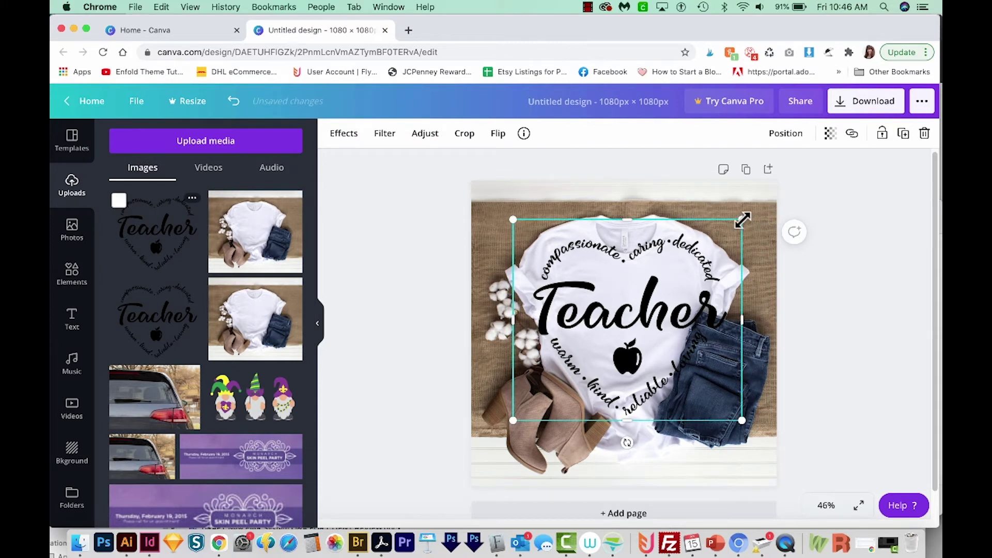
left_click_drag(742, 219, 612, 333)
left_click_drag(581, 378, 644, 317)
left_click_drag(674, 272, 683, 266)
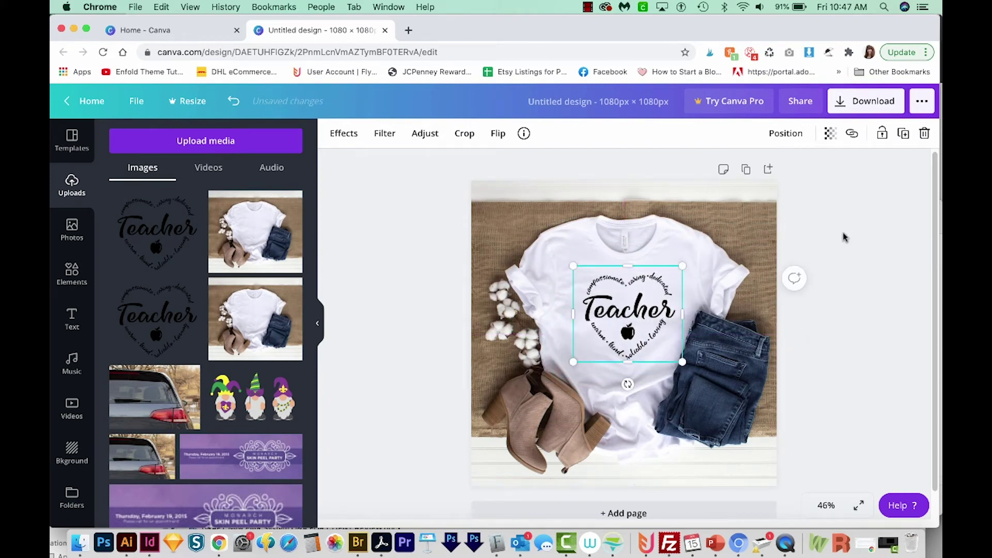
left_click_drag(668, 325, 664, 326)
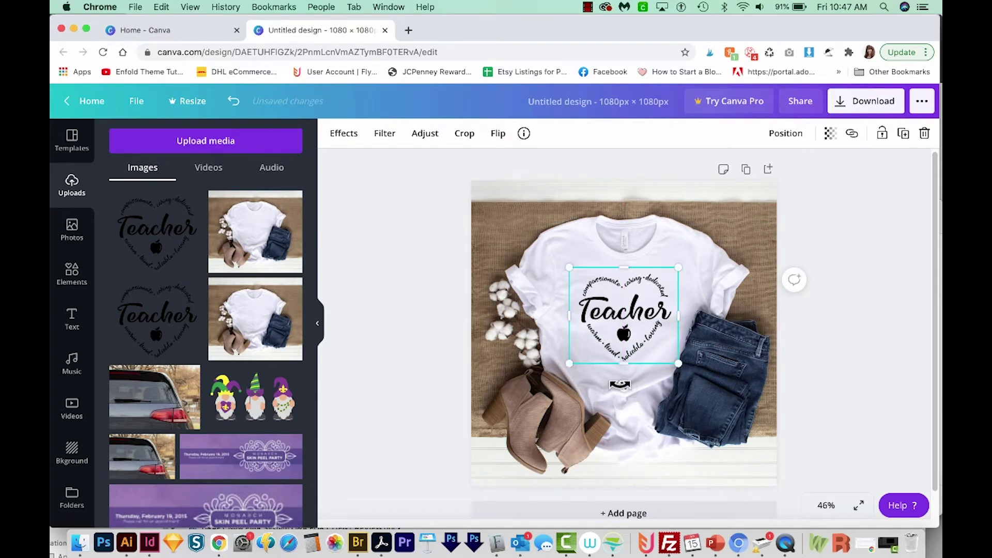
mouse_move(624, 386)
left_mouse_down()
mouse_move(633, 385)
mouse_move(622, 392)
left_mouse_up()
Lower the Teacher design's transparency from 100 to 88
left_click(830, 135)
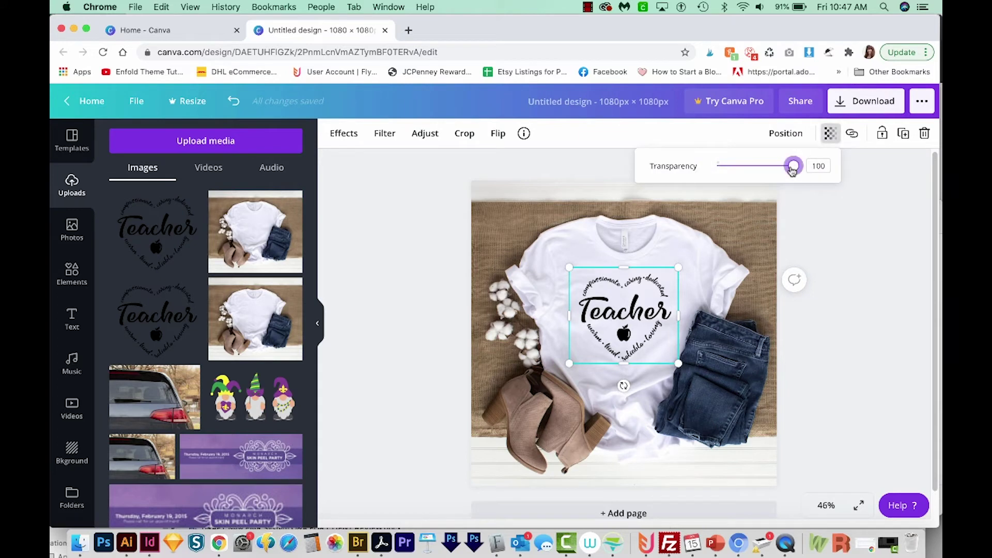
left_click_drag(792, 171, 779, 174)
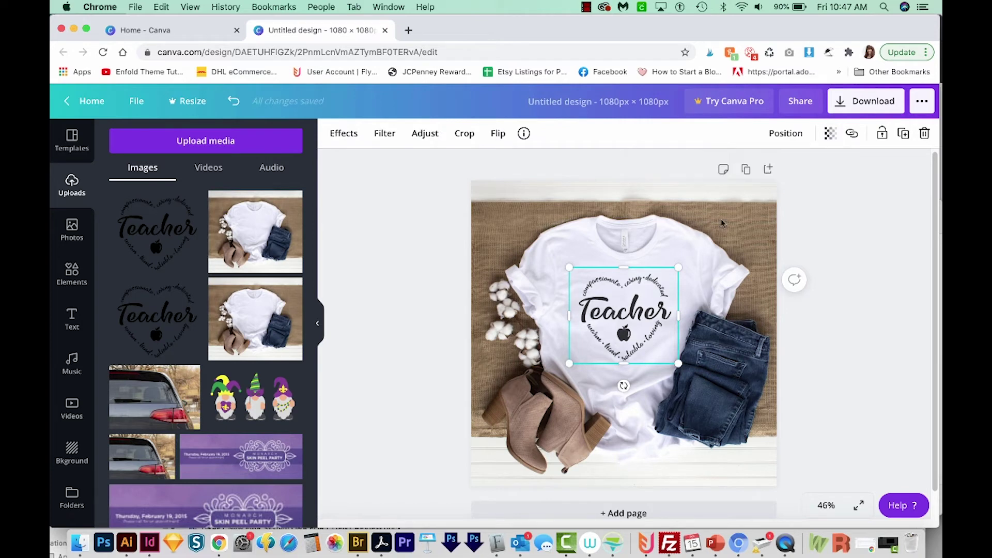
left_click(445, 198)
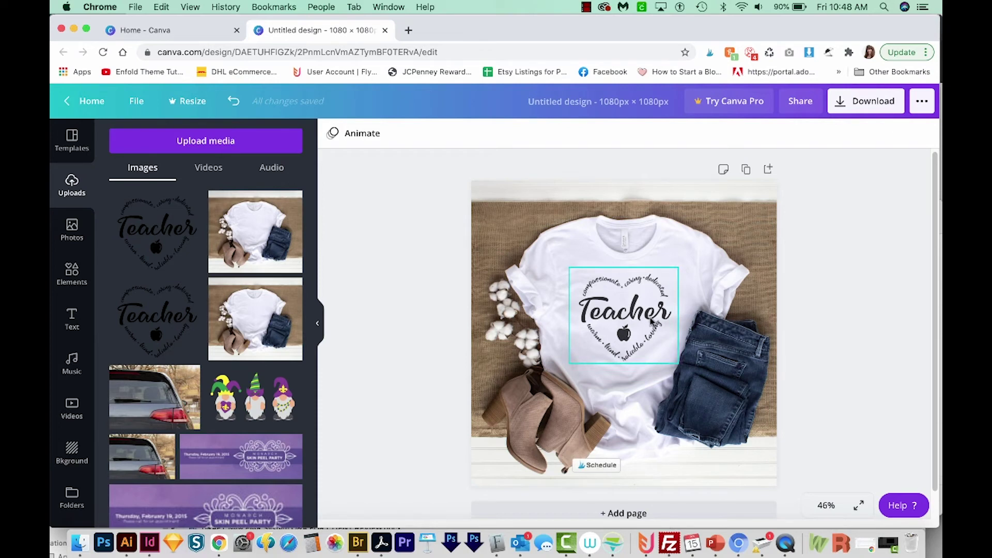
Download the design with PNG kept as the file type
left_click(859, 108)
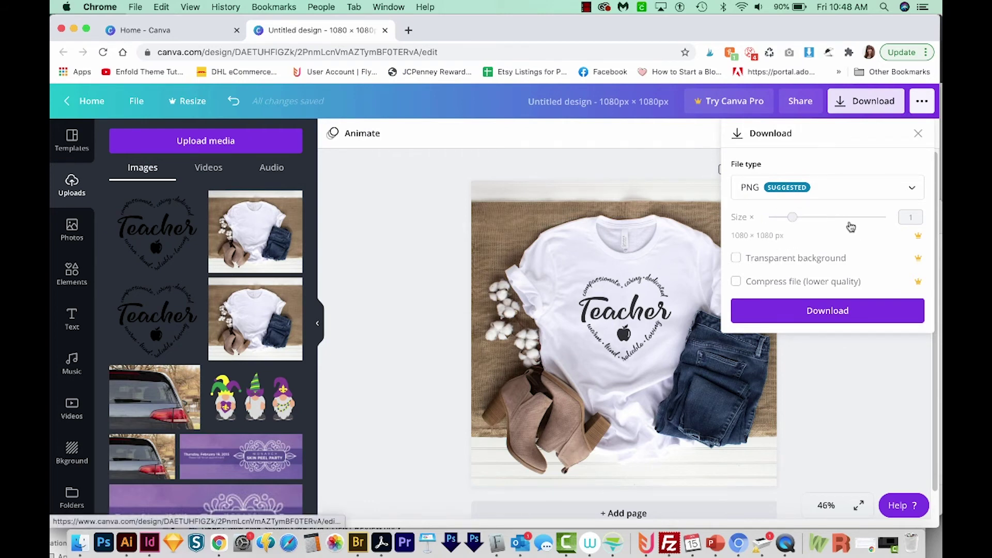
left_click(901, 193)
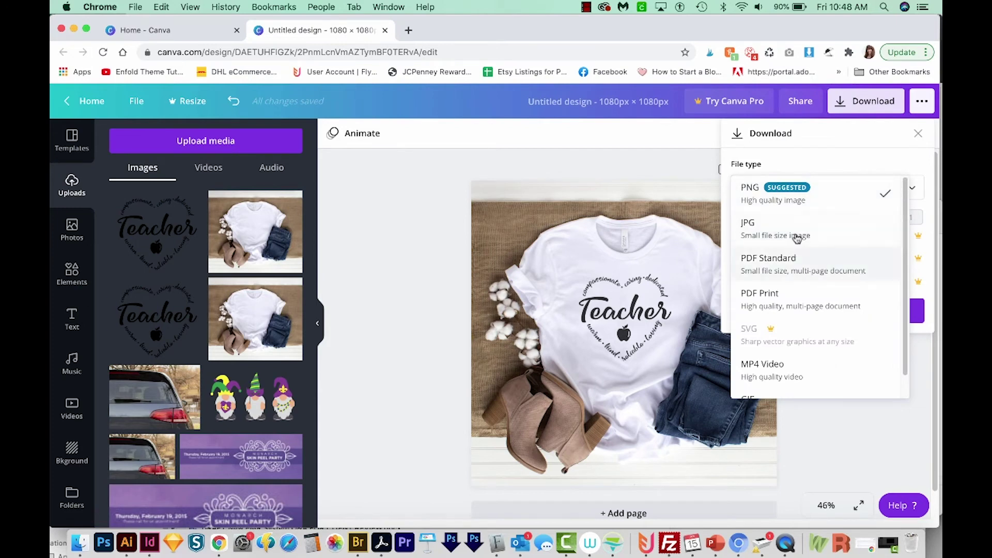
left_click(881, 165)
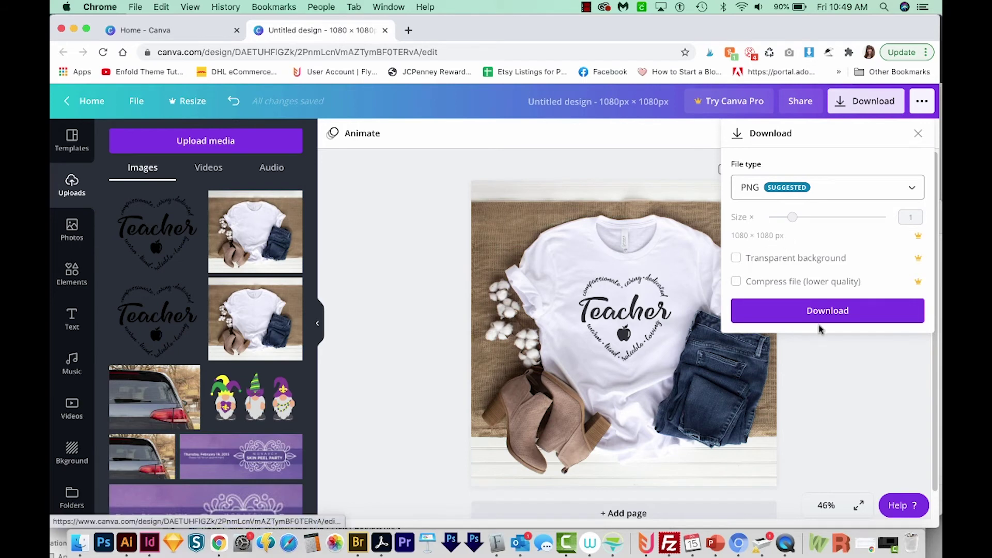
left_click(829, 311)
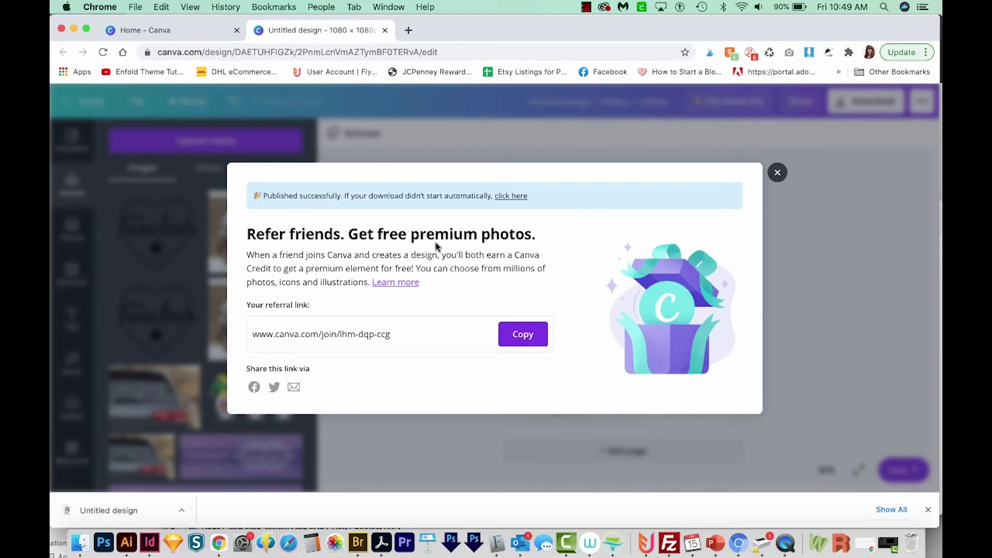
Reveal the downloaded Untitled design (1).png in the Downloads folder with Show in Finder
left_click(181, 513)
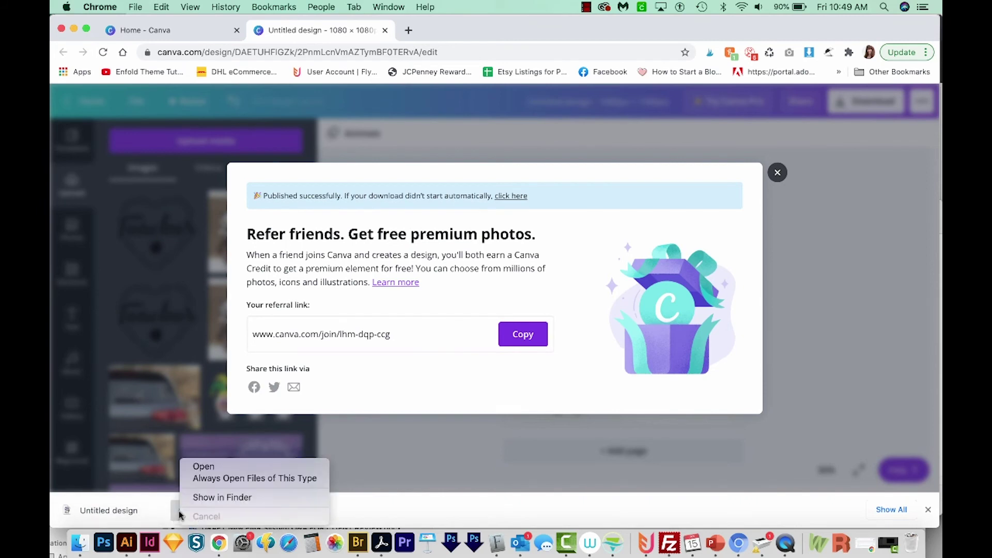
left_click(210, 497)
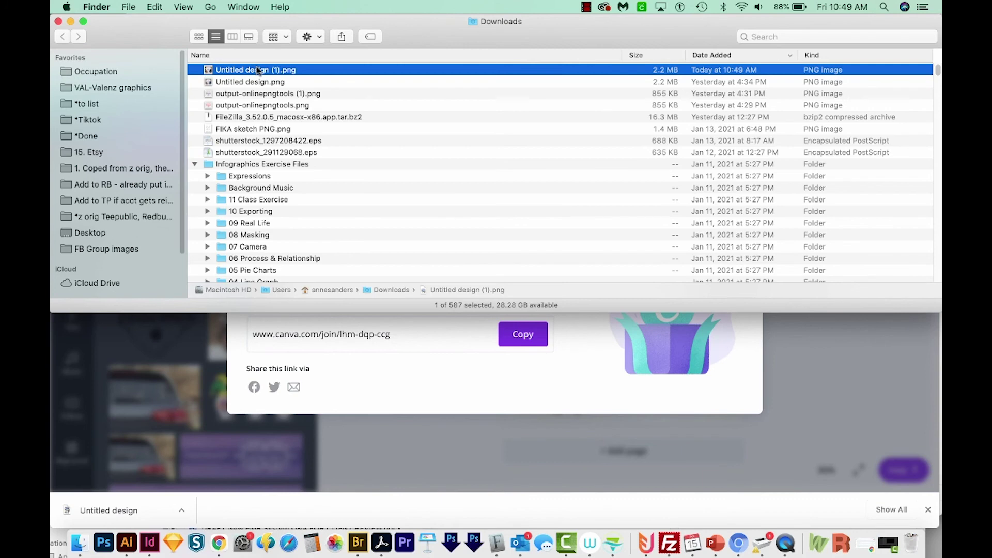
Quick Look Untitled design (1).png to check the Teacher design on the shirt
key("space")
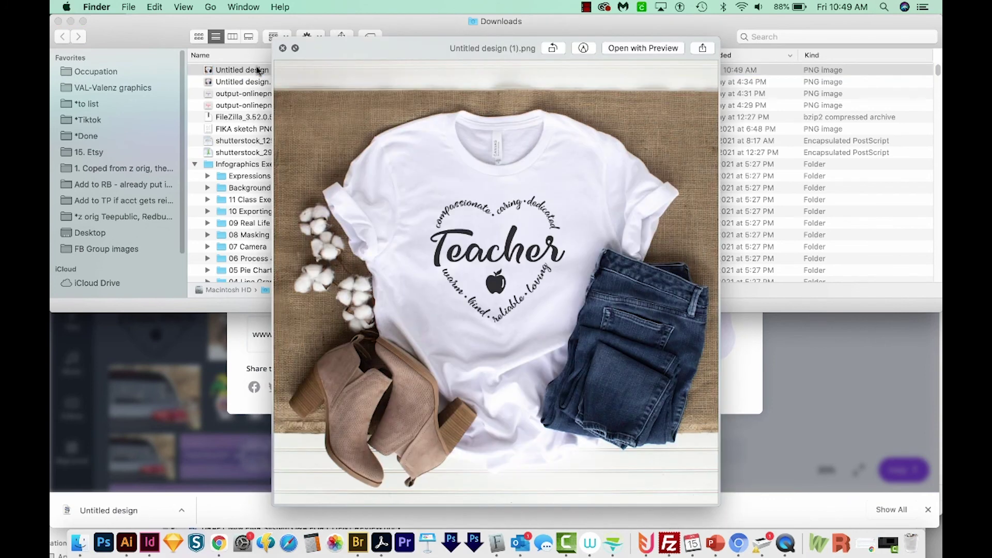